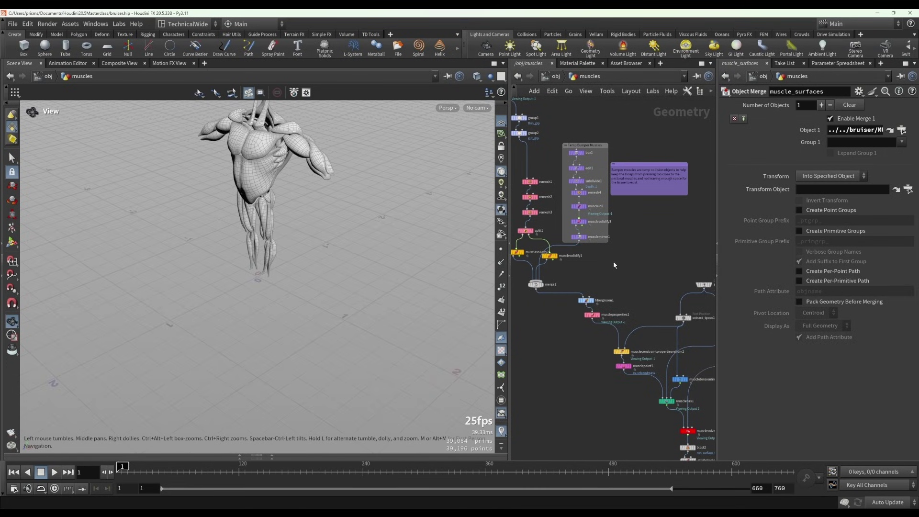
- Display the outputs of the split1 node and its Muscle Solidify branches to examine how gut_grp is separated
{"action": "middle_click_drag", "start_coordinate": [611, 264], "coordinate": [641, 283]}
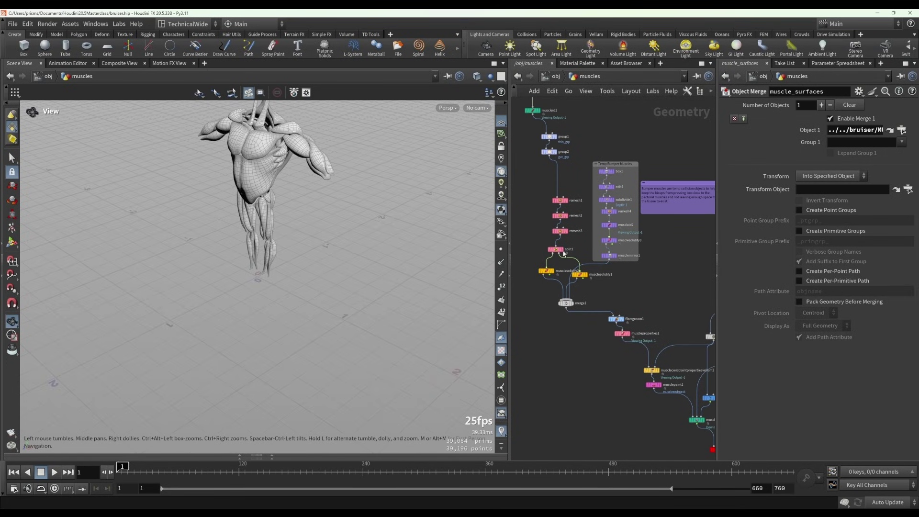
{"action": "scroll", "coordinate": [563, 254], "scroll_direction": "up", "scroll_amount": 3}
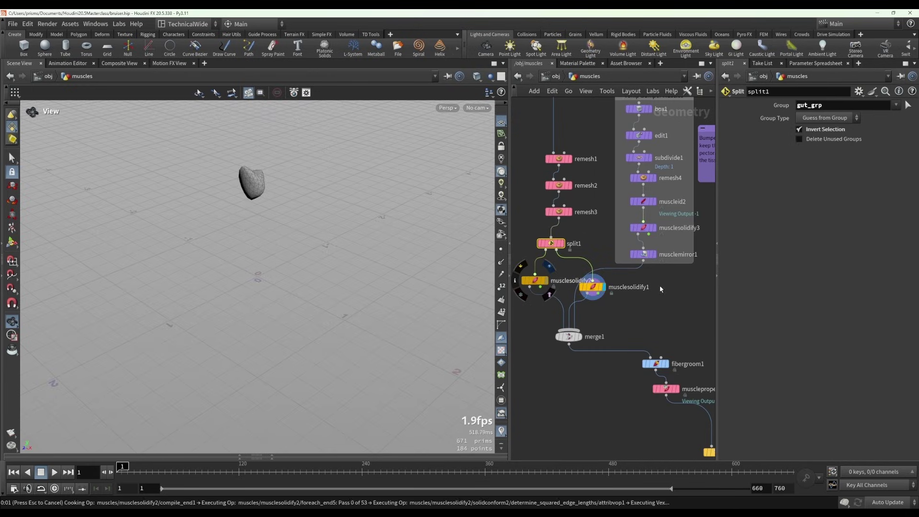
{"action": "middle_click_drag", "start_coordinate": [692, 200], "coordinate": [654, 254]}
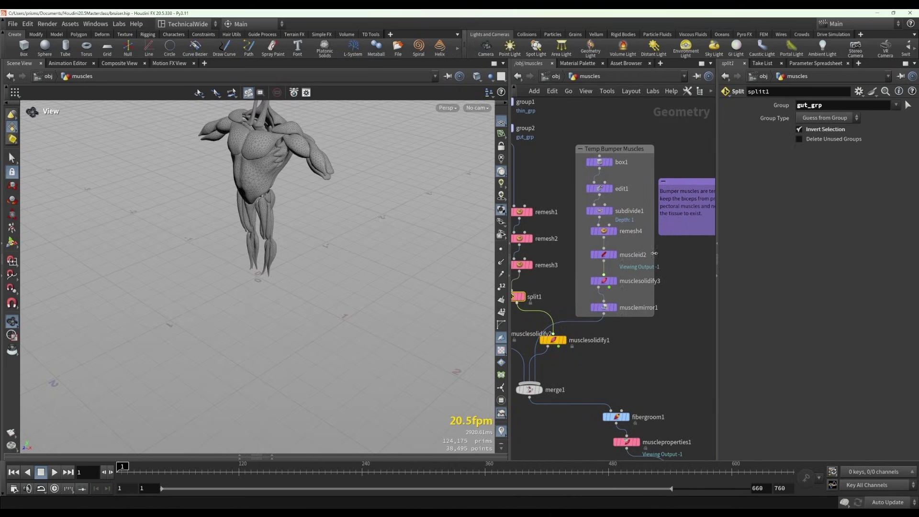
- Step through the temporary bumper muscle chain, displaying box1, edit1, subdivide1, remesh4 and muscleid2 in order
{"action": "scroll", "coordinate": [620, 168], "scroll_direction": "up", "scroll_amount": 3}
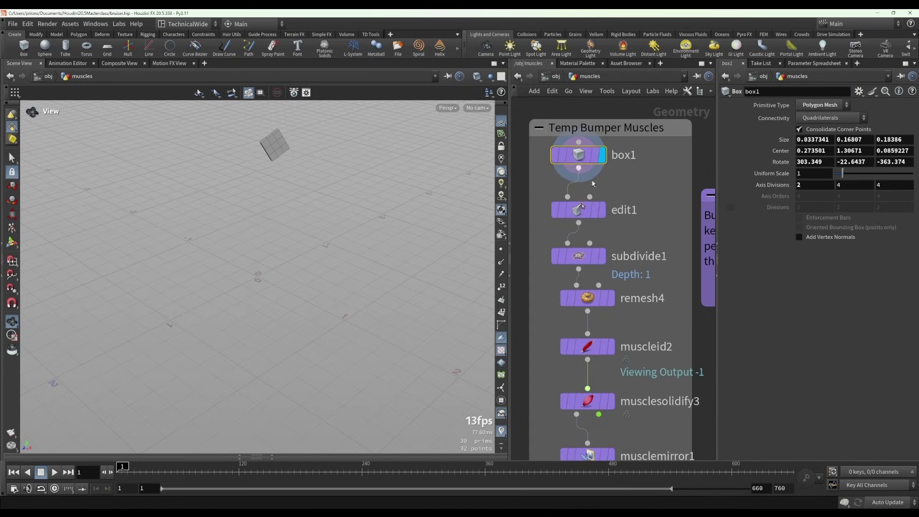
{"action": "left_click", "coordinate": [582, 211]}
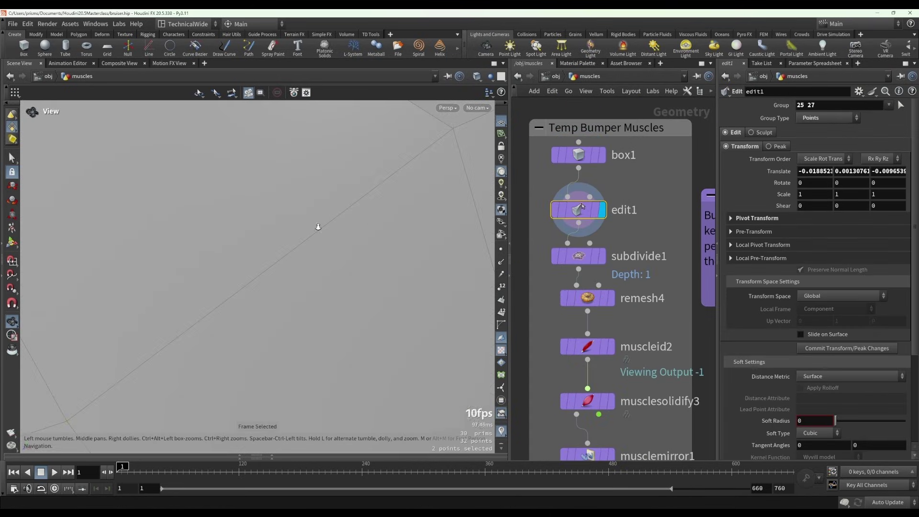
{"action": "right_click_drag", "start_coordinate": [371, 242], "coordinate": [219, 241]}
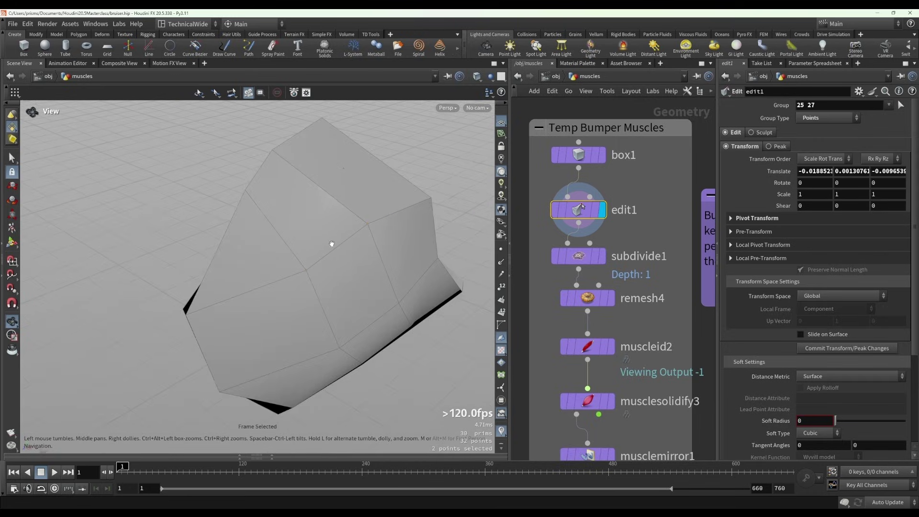
{"action": "left_click_drag", "start_coordinate": [290, 236], "coordinate": [369, 219]}
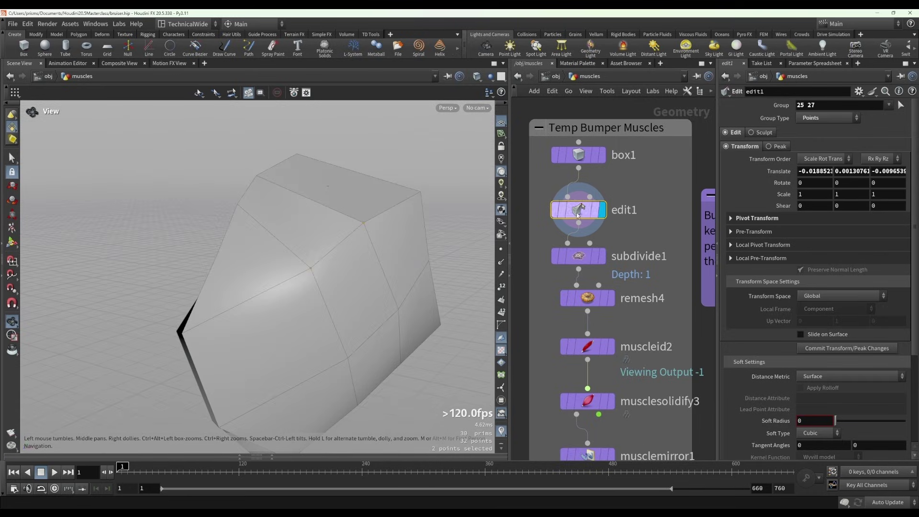
{"action": "left_click", "coordinate": [583, 260]}
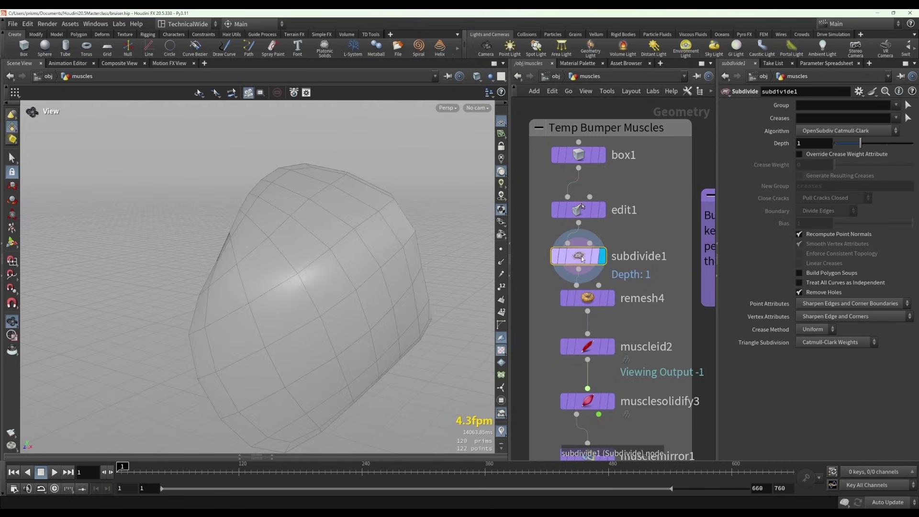
{"action": "left_click", "coordinate": [589, 298]}
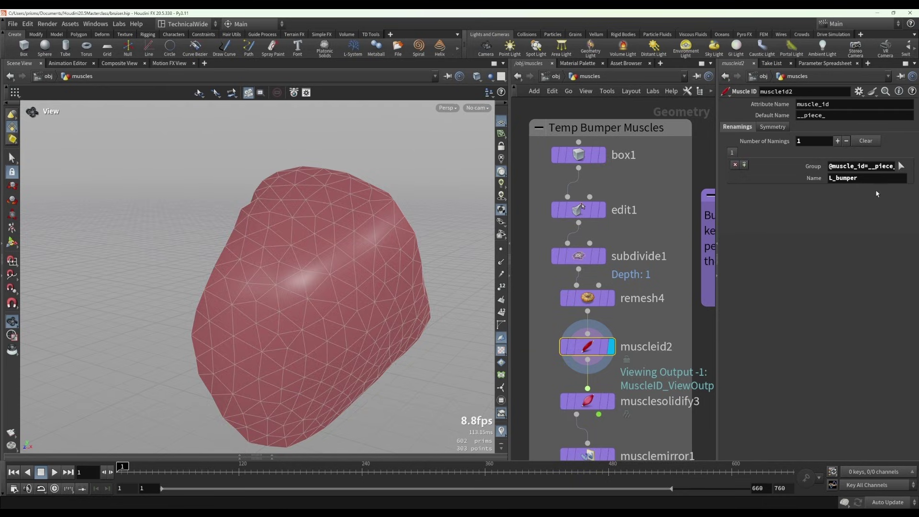
- Display the mirrored bumper muscles at musclemirror1 and inspect how they sit with the other muscles at merge1
{"action": "middle_click_drag", "start_coordinate": [663, 331], "coordinate": [650, 267]}
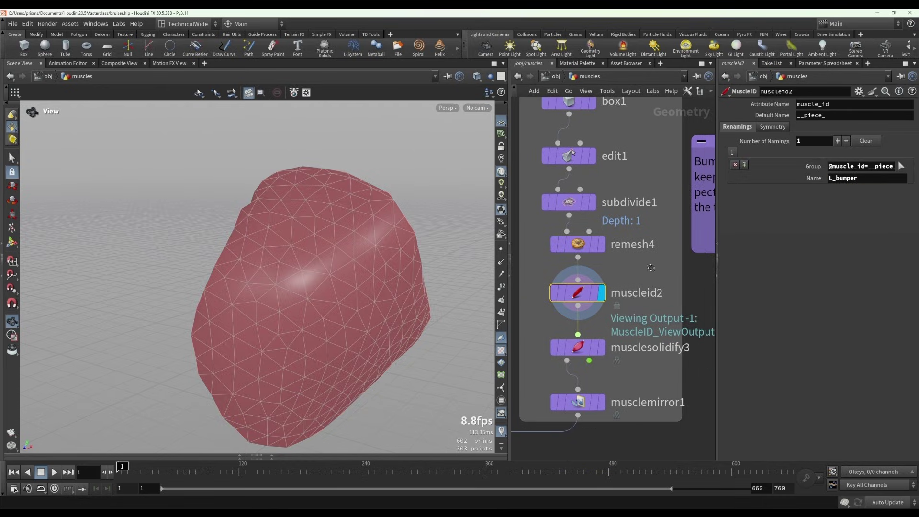
{"action": "left_click", "coordinate": [602, 348]}
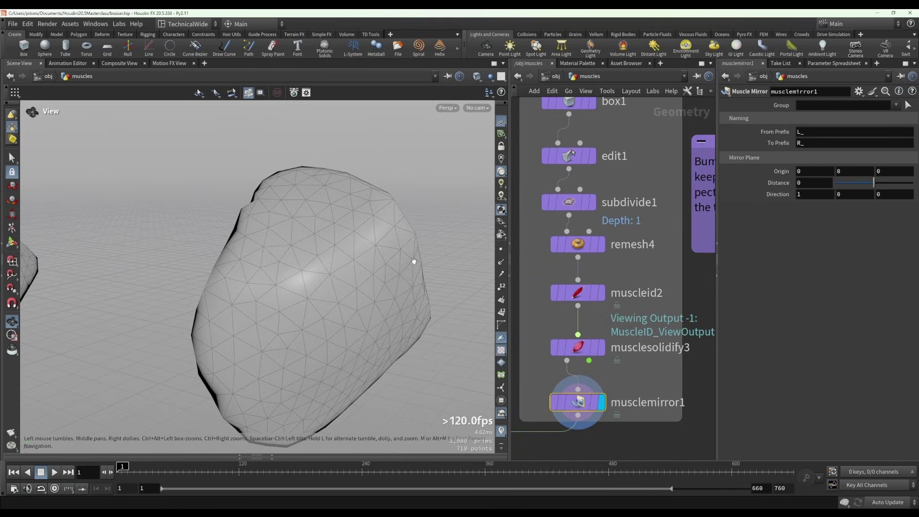
{"action": "key", "text": "f"}
{"action": "scroll", "coordinate": [579, 348], "scroll_direction": "down", "scroll_amount": 5}
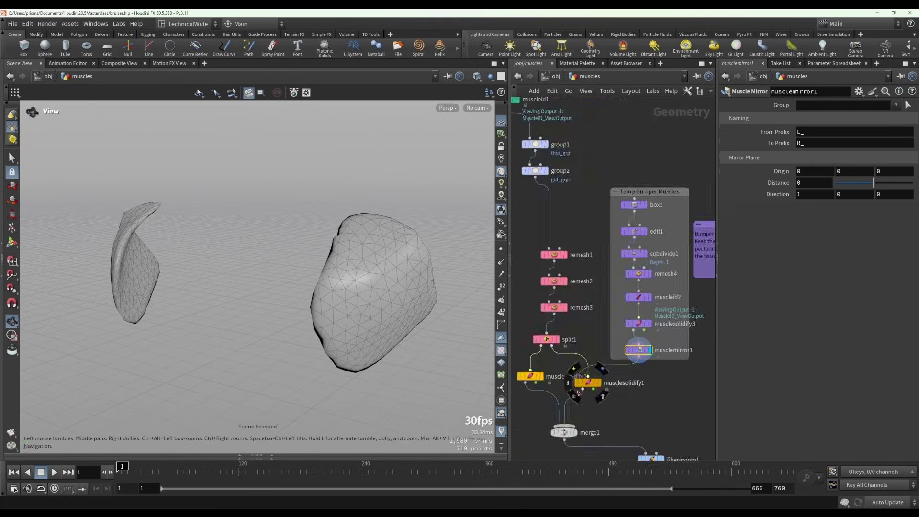
{"action": "left_click", "coordinate": [563, 434]}
{"action": "left_click_drag", "start_coordinate": [429, 318], "coordinate": [294, 289]}
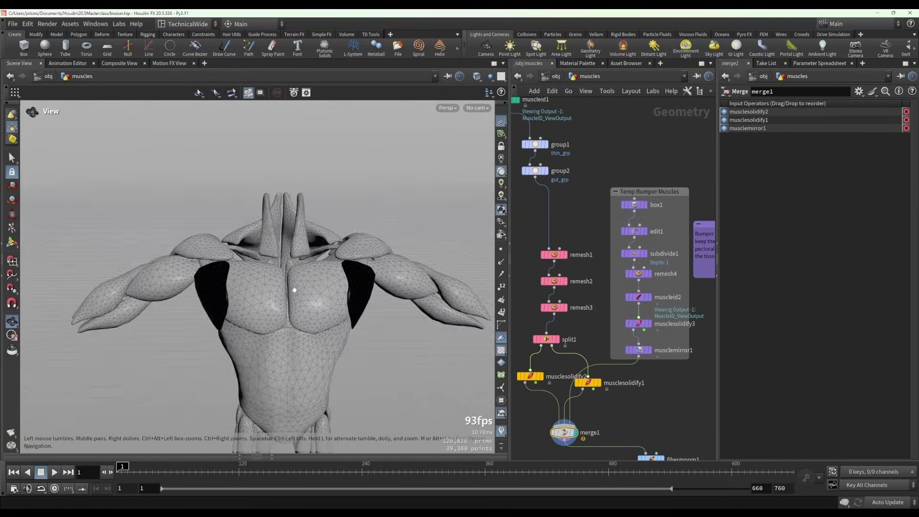
- Display muscleproperties1 and review the stiffness, damping, density and fiber settings of its property assignments
{"action": "middle_click_drag", "start_coordinate": [658, 411], "coordinate": [648, 310]}
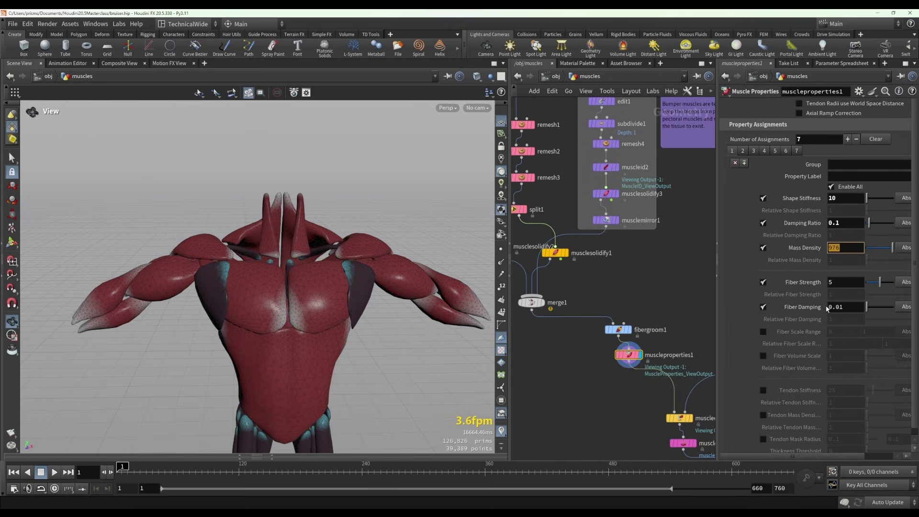
{"action": "middle_click_drag", "start_coordinate": [679, 308], "coordinate": [656, 260]}
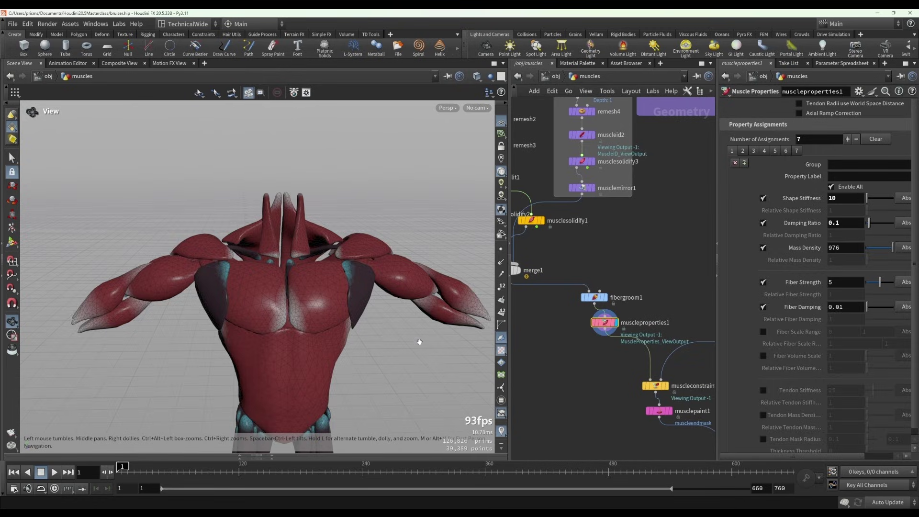
- Display the muscleconstraintpropertiesvellum2 node and widen the parameter area to show more of its settings
{"action": "middle_click_drag", "start_coordinate": [606, 380], "coordinate": [569, 306]}
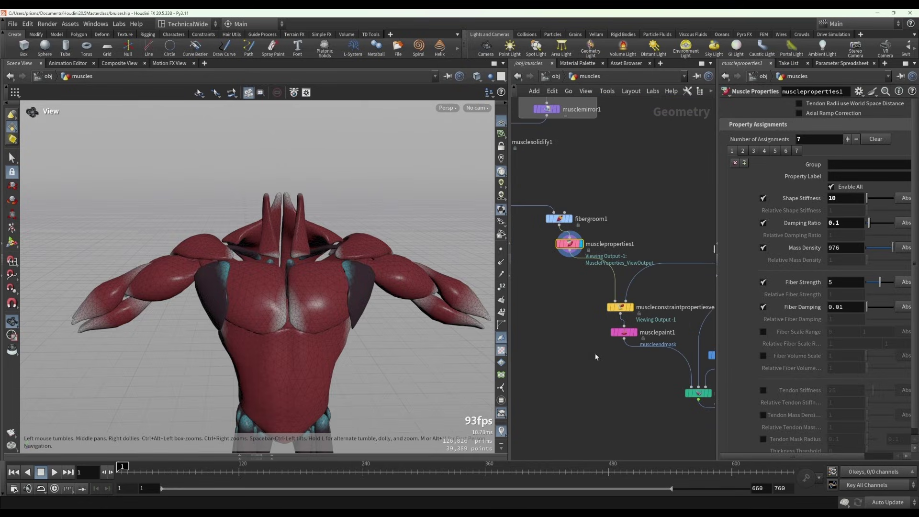
{"action": "middle_click_drag", "start_coordinate": [617, 335], "coordinate": [591, 317]}
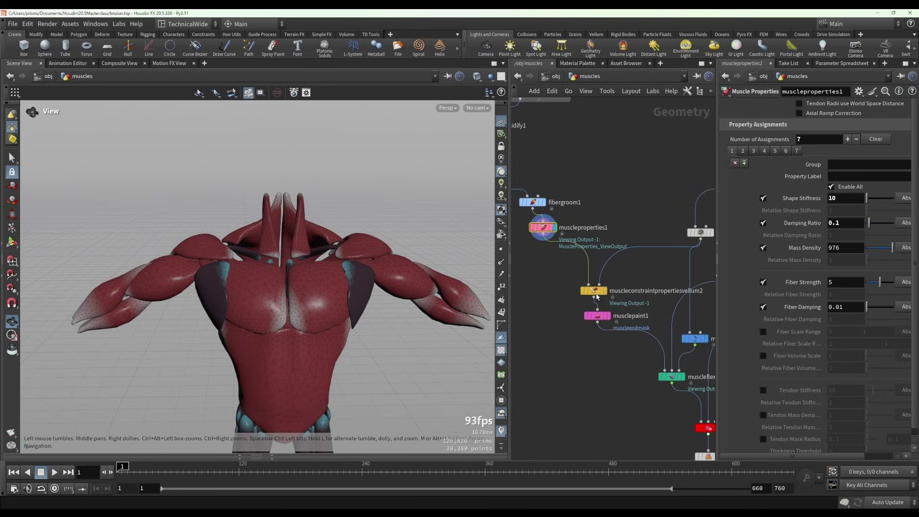
{"action": "left_click", "coordinate": [596, 296]}
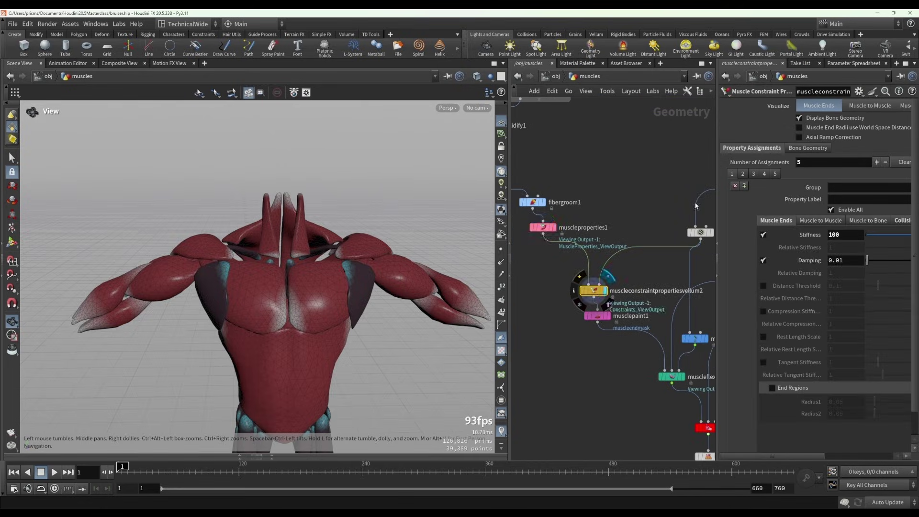
{"action": "left_click_drag", "start_coordinate": [716, 153], "coordinate": [692, 146]}
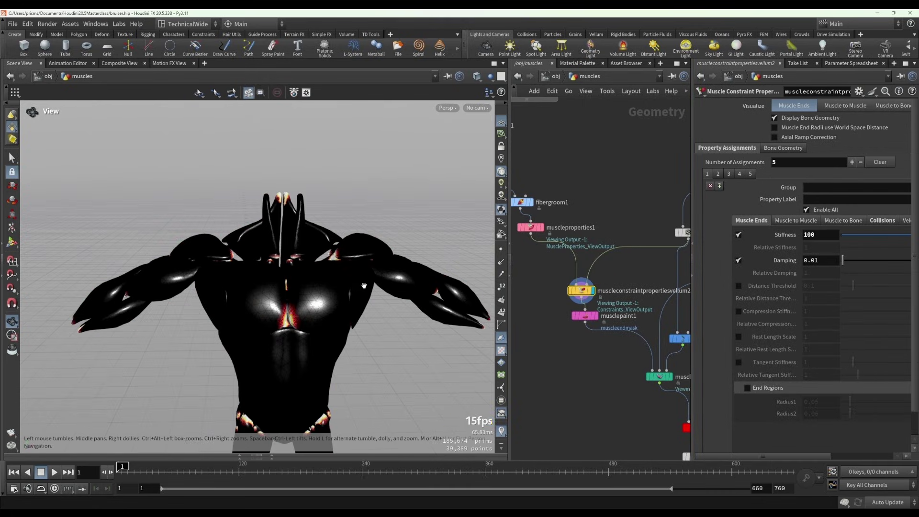
- Select the bumper muscles with the node's viewport tool and review the Muscle Ends settings of their constraint assignment
{"action": "key", "text": "Return"}
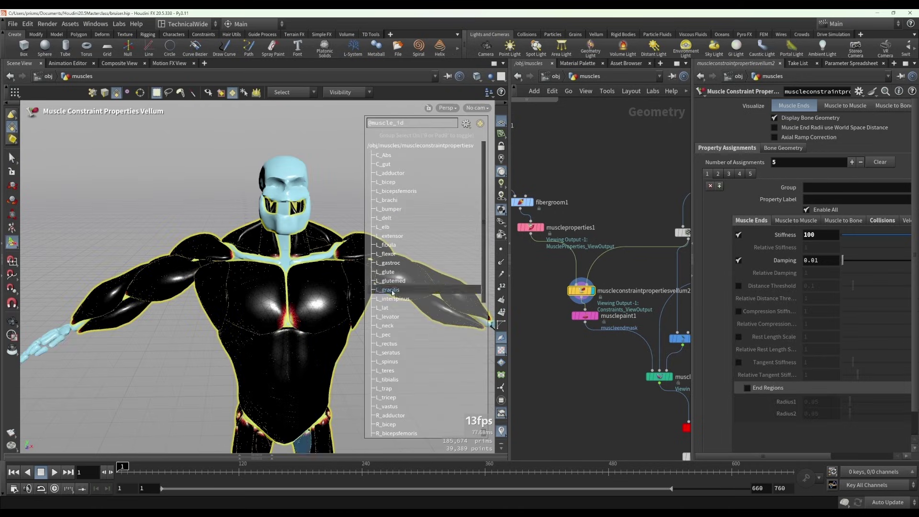
{"action": "left_click", "coordinate": [358, 290]}
{"action": "key", "text": "a"}
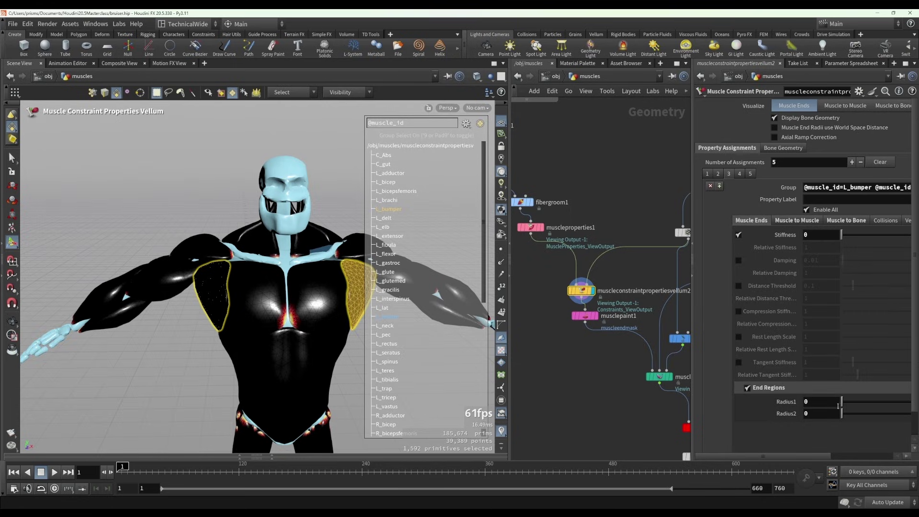
{"action": "left_click_drag", "start_coordinate": [841, 413], "coordinate": [841, 414]}
{"action": "left_click", "coordinate": [814, 415]}
- Review the bumper assignment's Muscle to Muscle settings and visualize those constraints around the bumper and pectoral muscles
{"action": "left_click", "coordinate": [803, 221]}
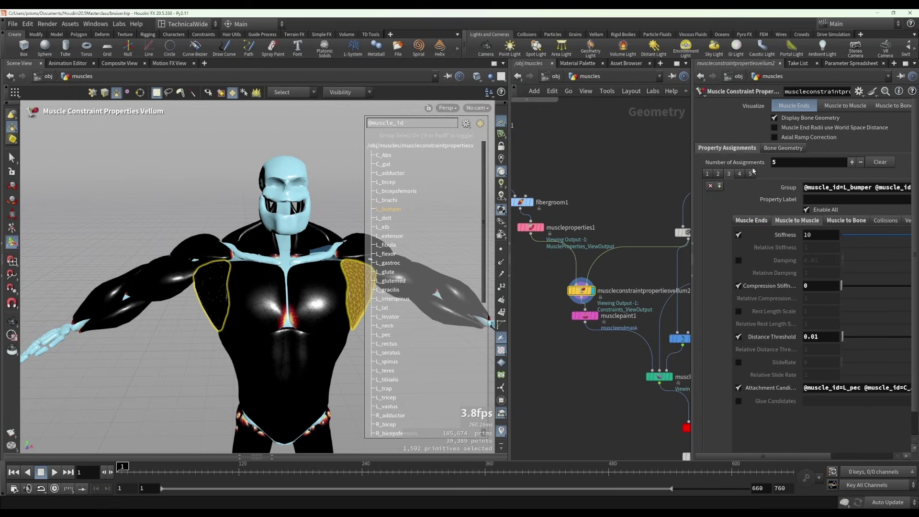
{"action": "left_click", "coordinate": [832, 110]}
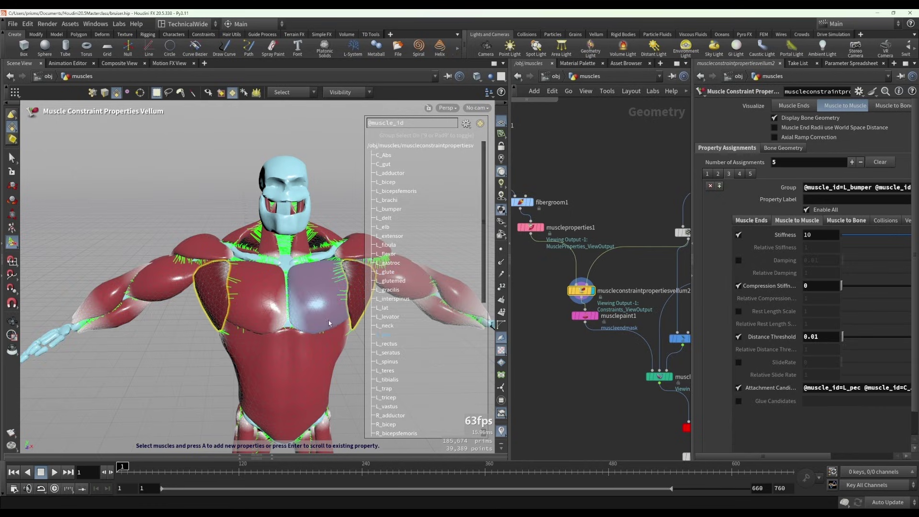
{"action": "key", "text": "Escape"}
{"action": "scroll", "coordinate": [321, 320], "scroll_direction": "up", "scroll_amount": 5}
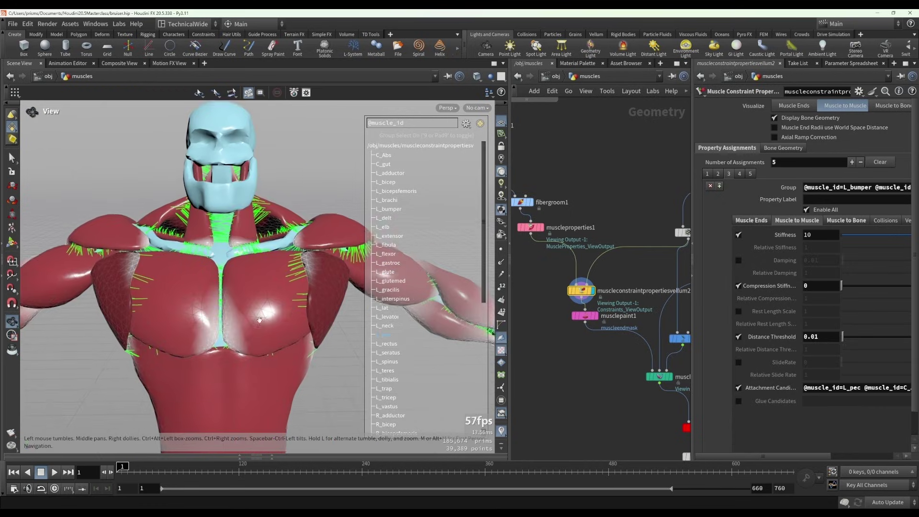
{"action": "scroll", "coordinate": [319, 317], "scroll_direction": "up", "scroll_amount": 5}
{"action": "key", "text": "Return"}
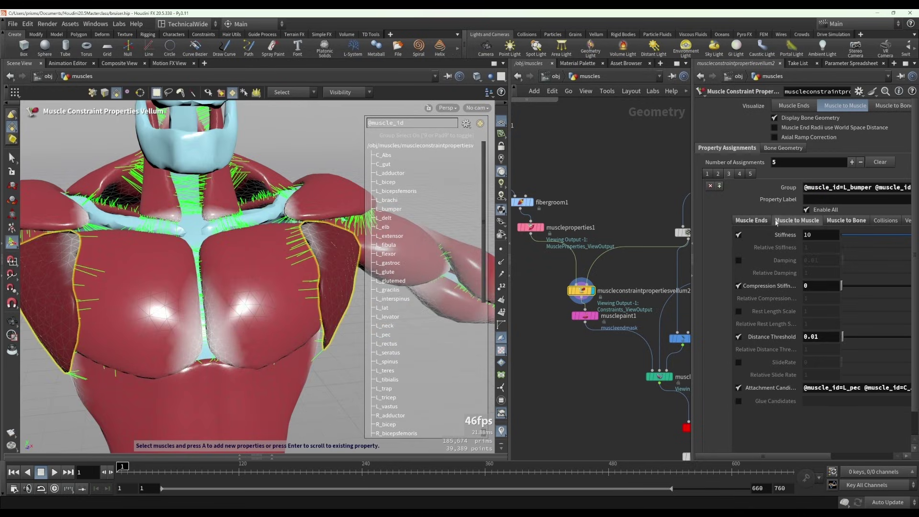
{"action": "left_click", "coordinate": [825, 211]}
{"action": "left_click_drag", "start_coordinate": [421, 330], "coordinate": [335, 296], "text": "alt"}
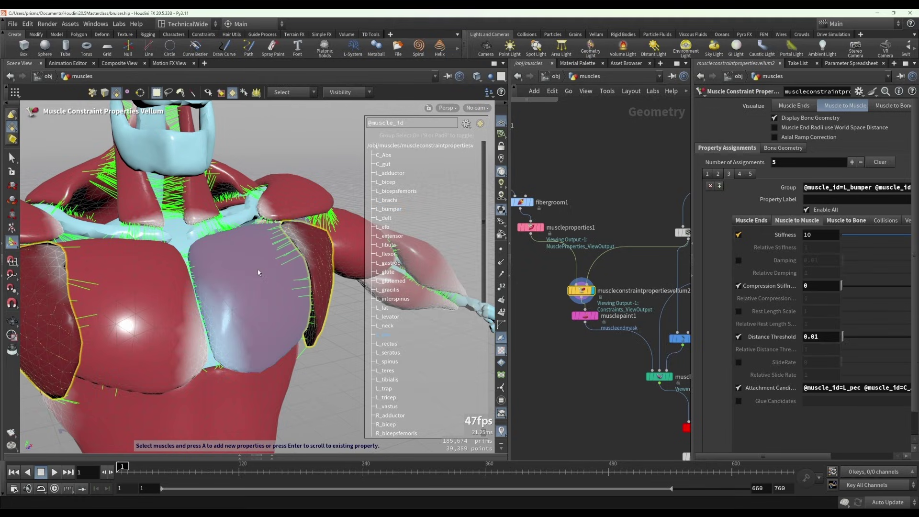
- Review the bumper assignment's Muscle to Bone settings and visualize the muscle-to-bone constraints
{"action": "left_click", "coordinate": [836, 222]}
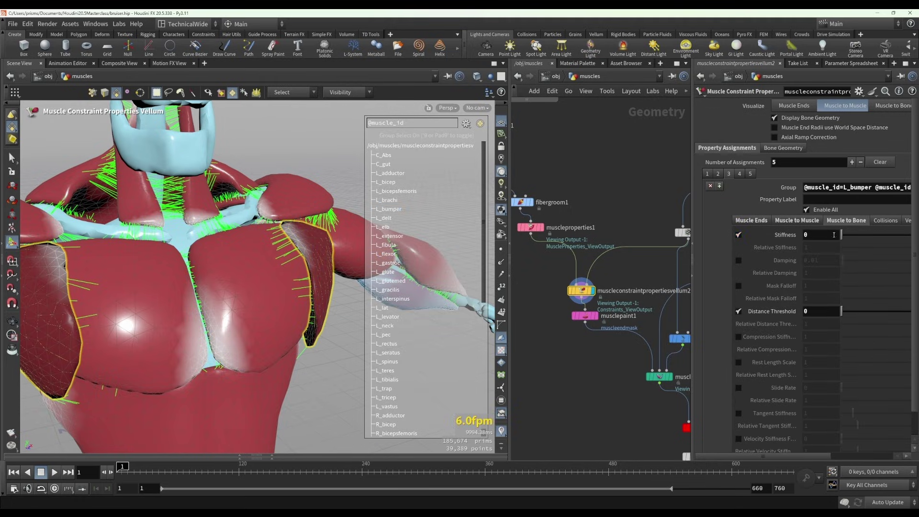
{"action": "scroll", "coordinate": [915, 223], "scroll_direction": "down", "scroll_amount": 1}
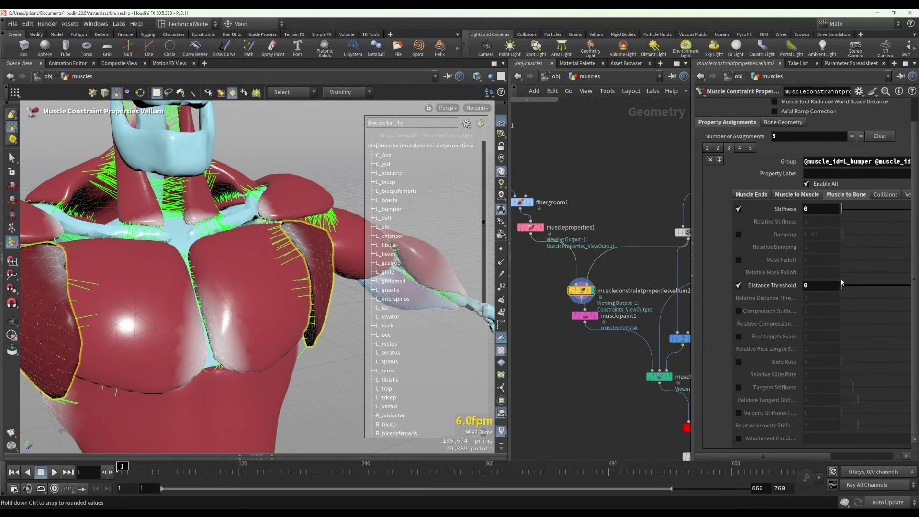
{"action": "scroll", "coordinate": [860, 128], "scroll_direction": "up", "scroll_amount": 1}
{"action": "left_click", "coordinate": [892, 105]}
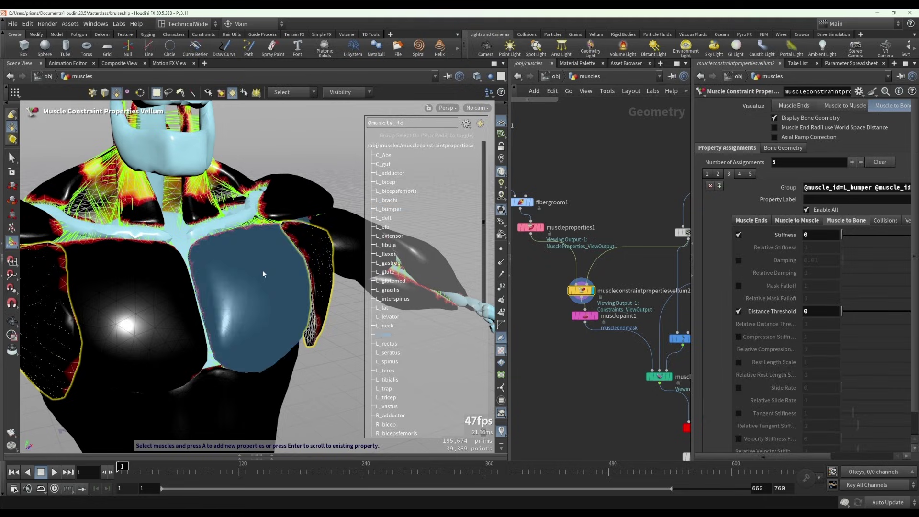
- Look through constraint assignments 2, 4 and 5 and find the assignment that covers the left pectoral muscle
{"action": "left_click", "coordinate": [718, 174]}
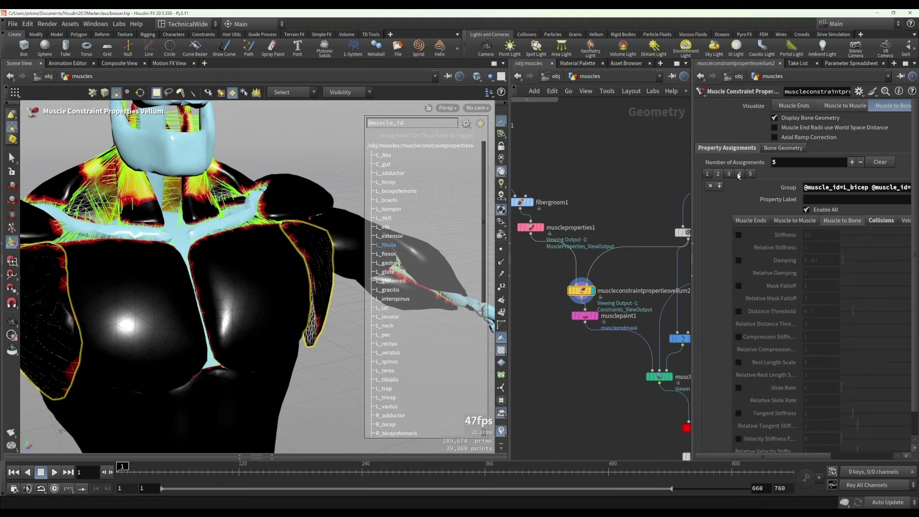
{"action": "left_click", "coordinate": [739, 175]}
{"action": "left_click", "coordinate": [750, 175]}
{"action": "left_click", "coordinate": [740, 175]}
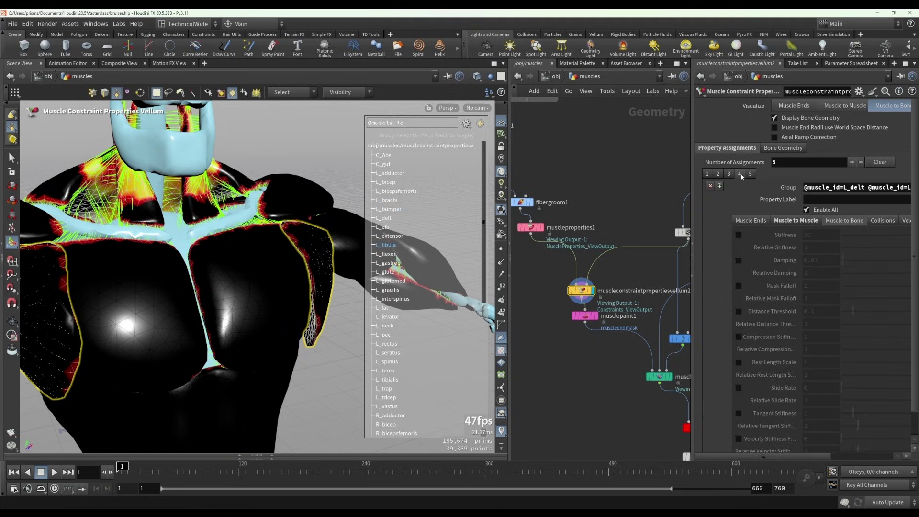
{"action": "left_click", "coordinate": [719, 187]}
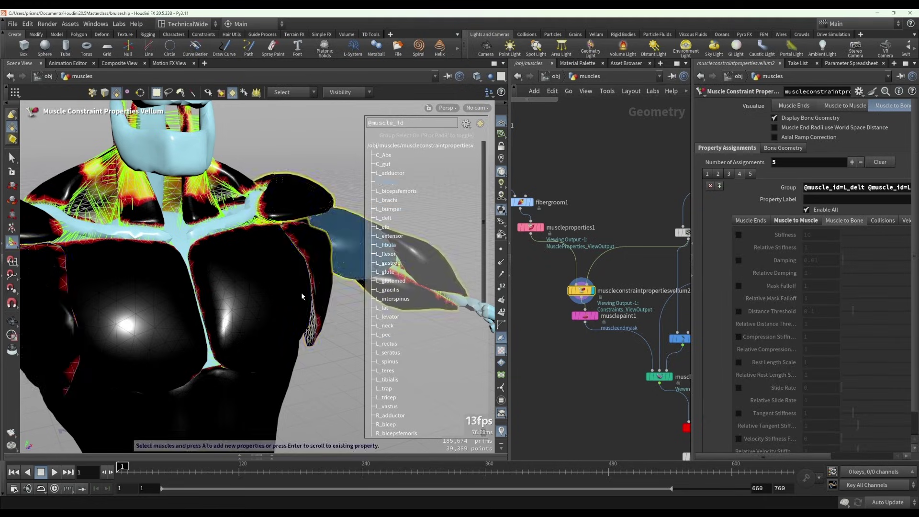
{"action": "left_click", "coordinate": [270, 298]}
{"action": "key", "text": "Return"}
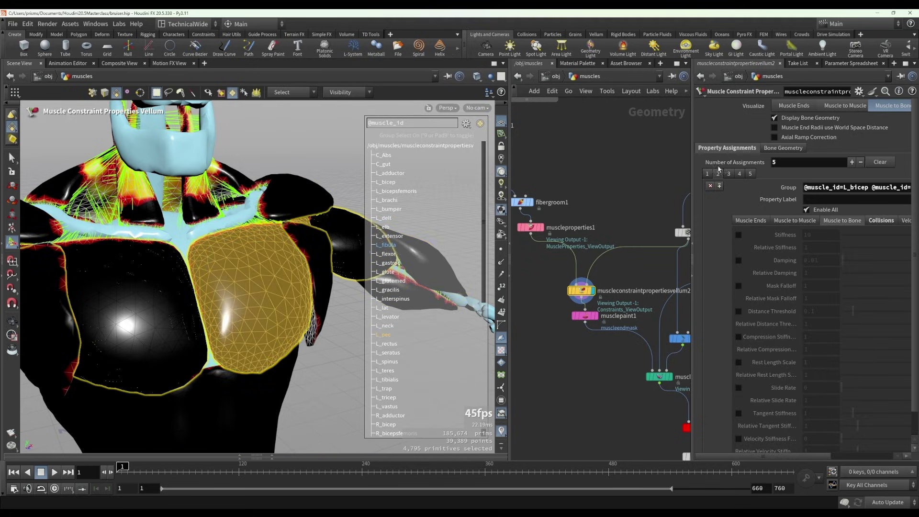
- Visualize the muscle-to-muscle constraints again and set the viewport shading to Wireframe
{"action": "left_click", "coordinate": [836, 106]}
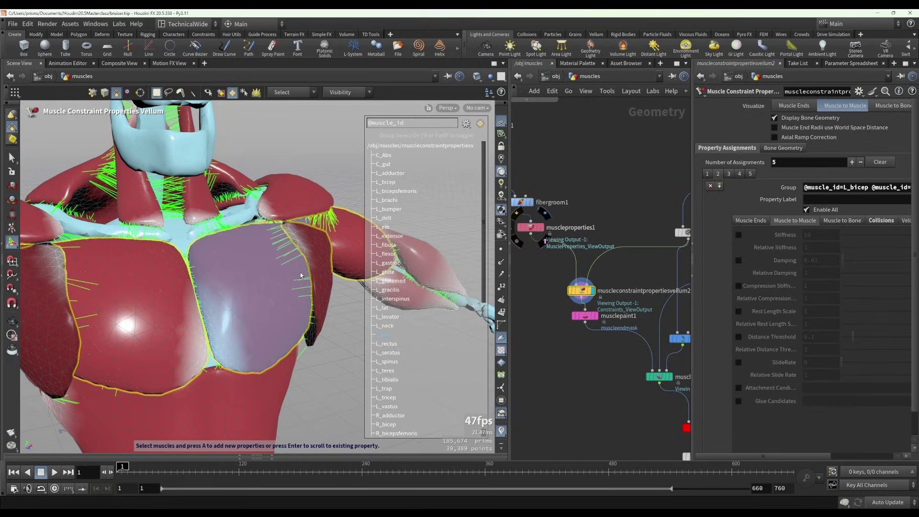
{"action": "left_click", "coordinate": [477, 76]}
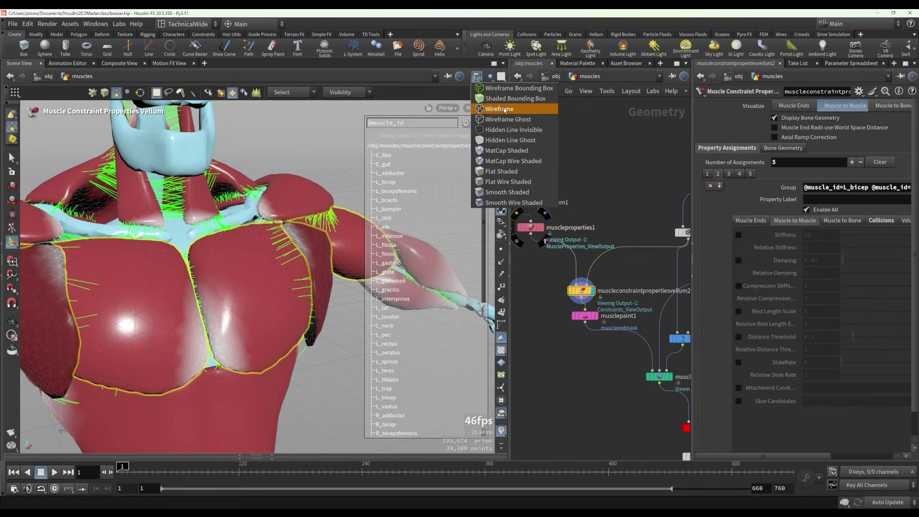
{"action": "left_click", "coordinate": [499, 110]}
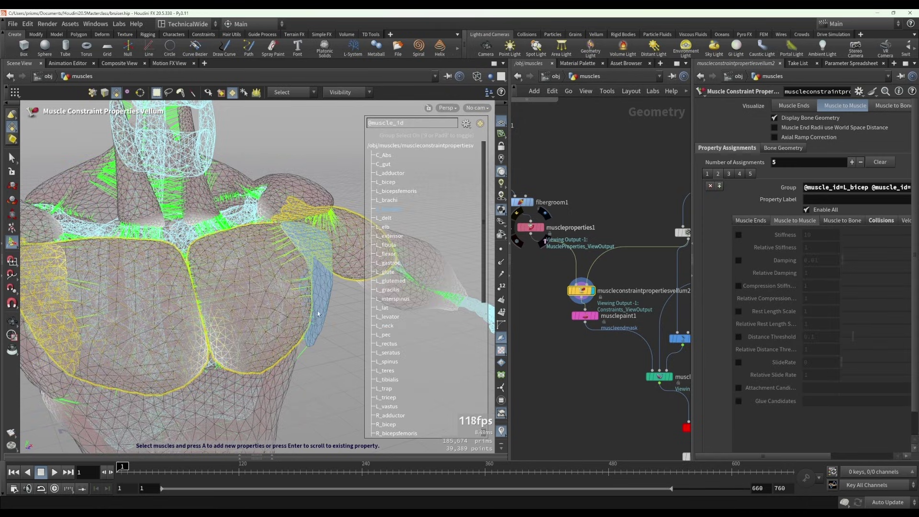
- Examine the muscle-to-muscle constraint lines between the bumper muscles, pectorals and torso in the wireframe
{"action": "key", "text": "Escape"}
{"action": "left_click_drag", "start_coordinate": [319, 314], "coordinate": [206, 283]}
{"action": "scroll", "coordinate": [244, 274], "scroll_direction": "up", "scroll_amount": 10}
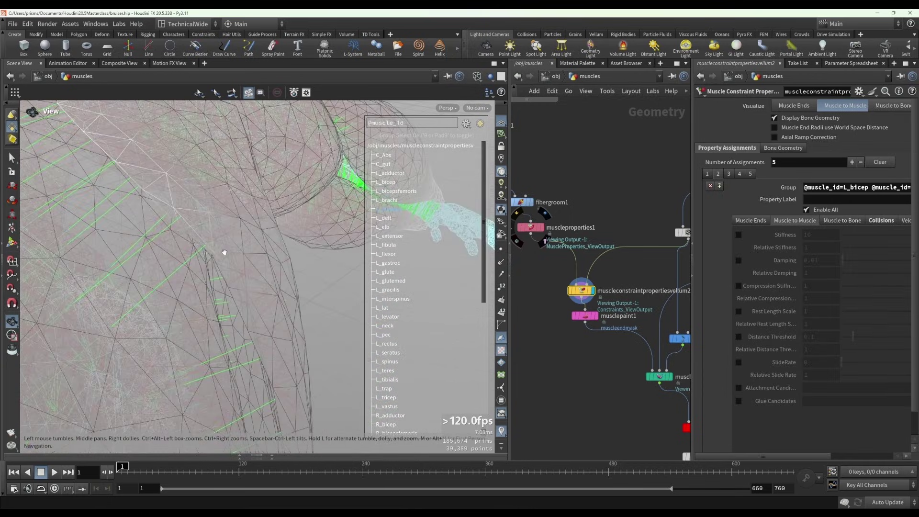
{"action": "left_click_drag", "start_coordinate": [224, 253], "coordinate": [222, 290]}
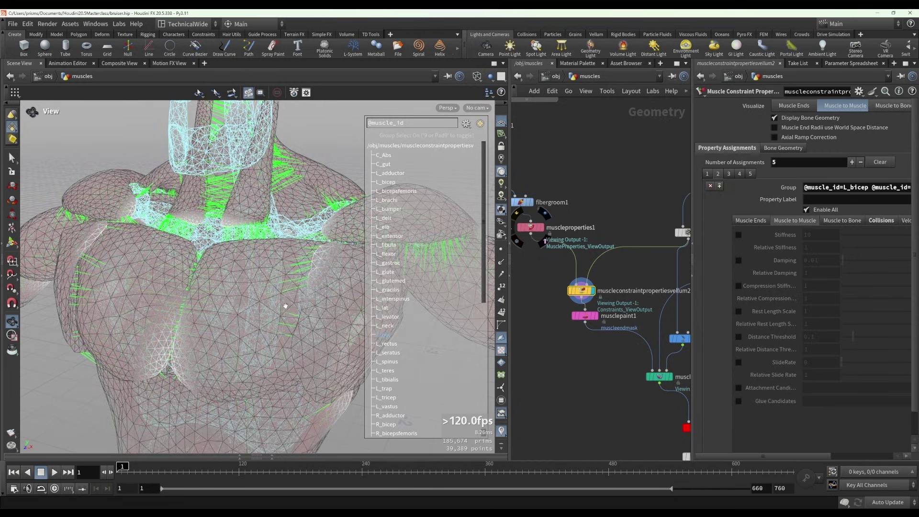
{"action": "left_click_drag", "start_coordinate": [283, 308], "coordinate": [236, 344]}
{"action": "key", "text": "Return"}
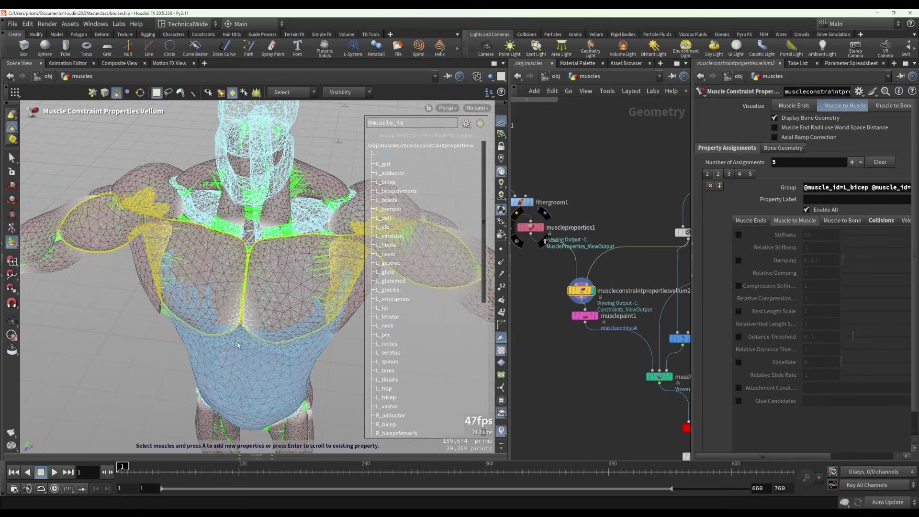